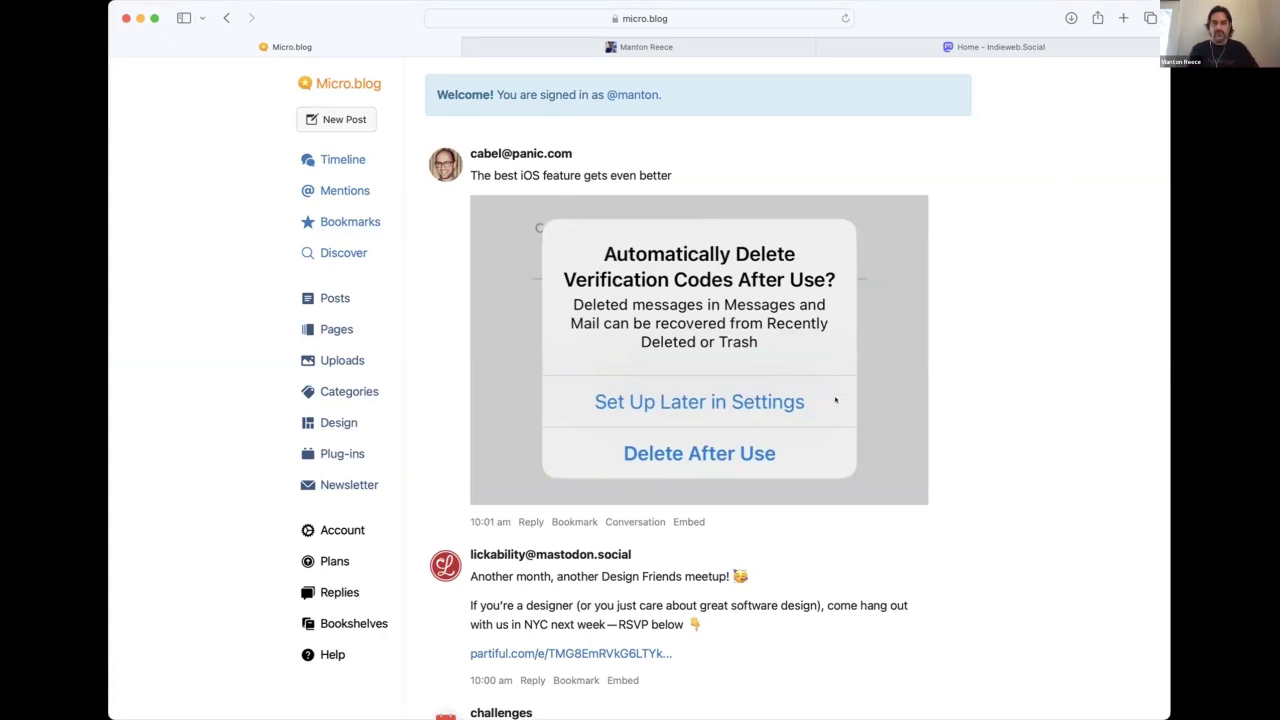
Scroll the timeline, then open Discover with recent community posts and the 'disruption' photo challenge.
scroll(835, 401, down, 5)
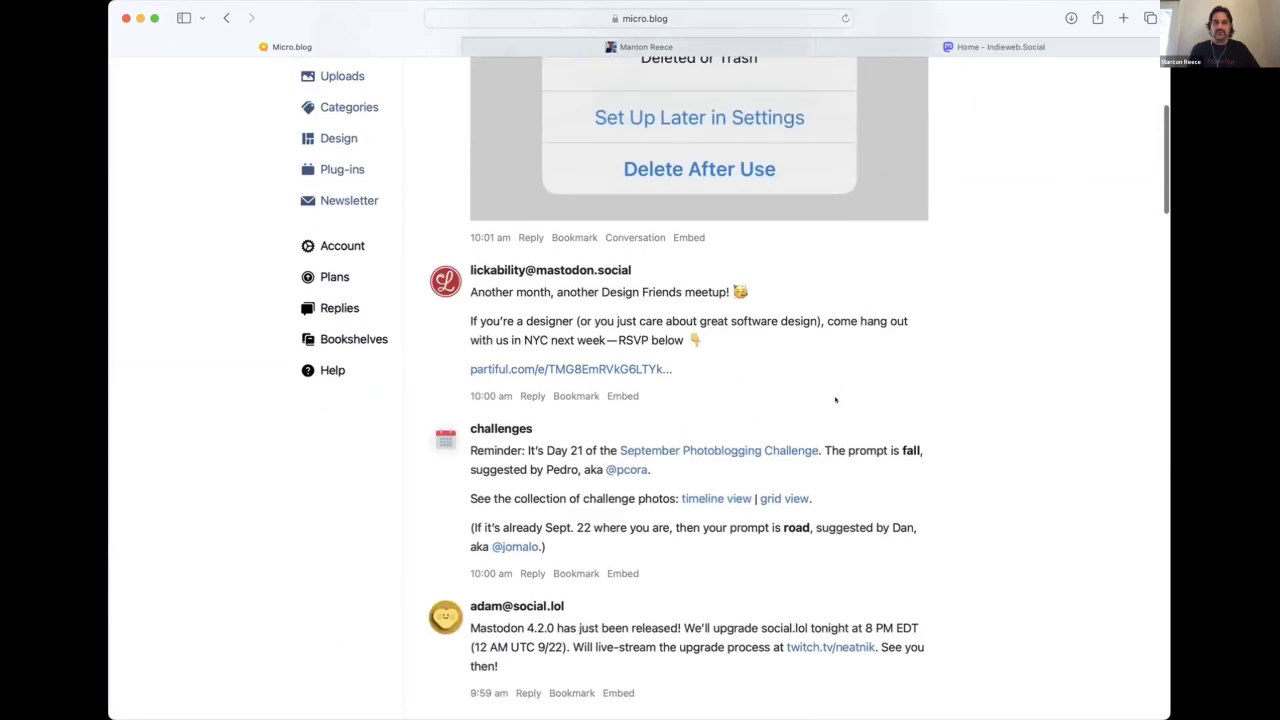
scroll(835, 401, up, 2)
scroll(835, 401, up, 1)
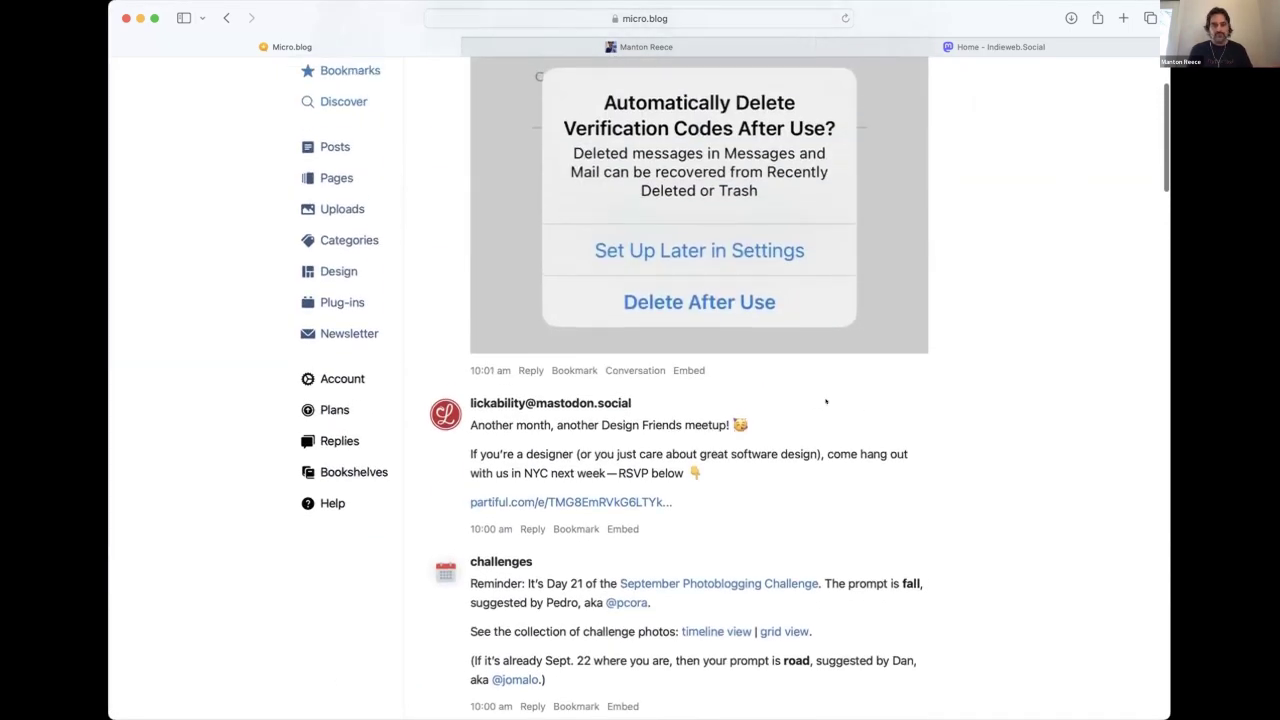
scroll(610, 337, up, 3)
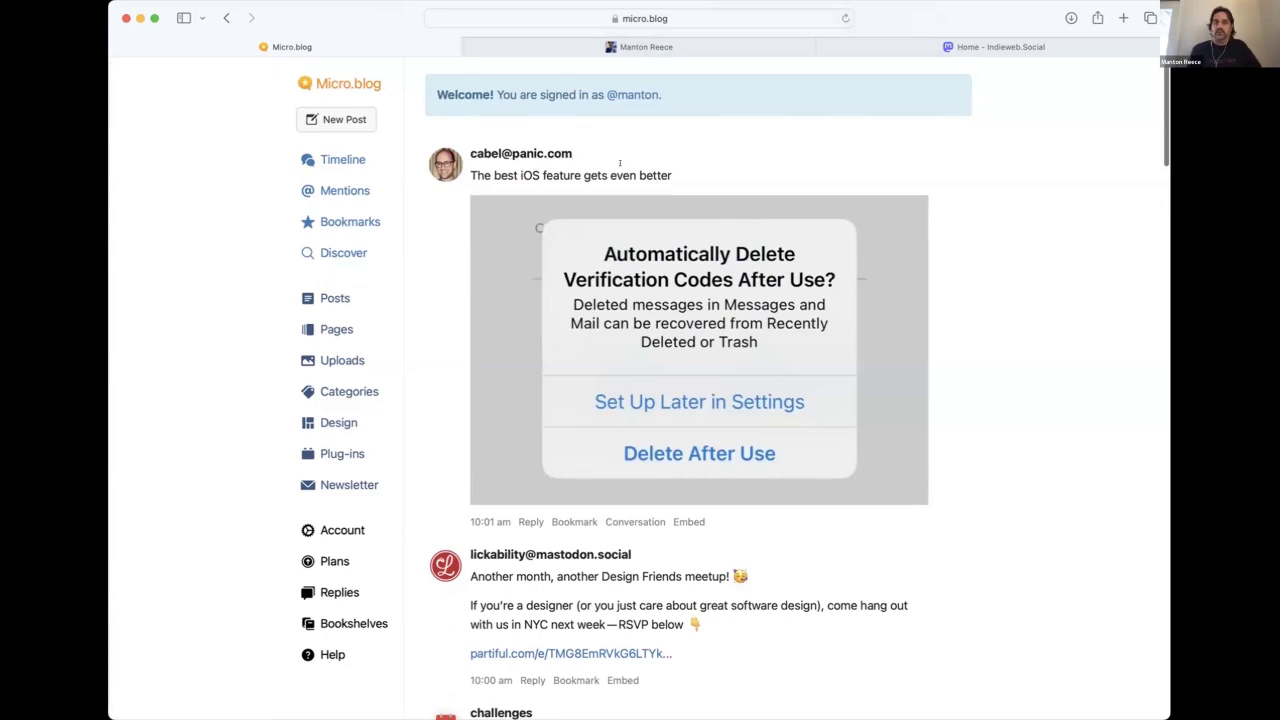
click(343, 247)
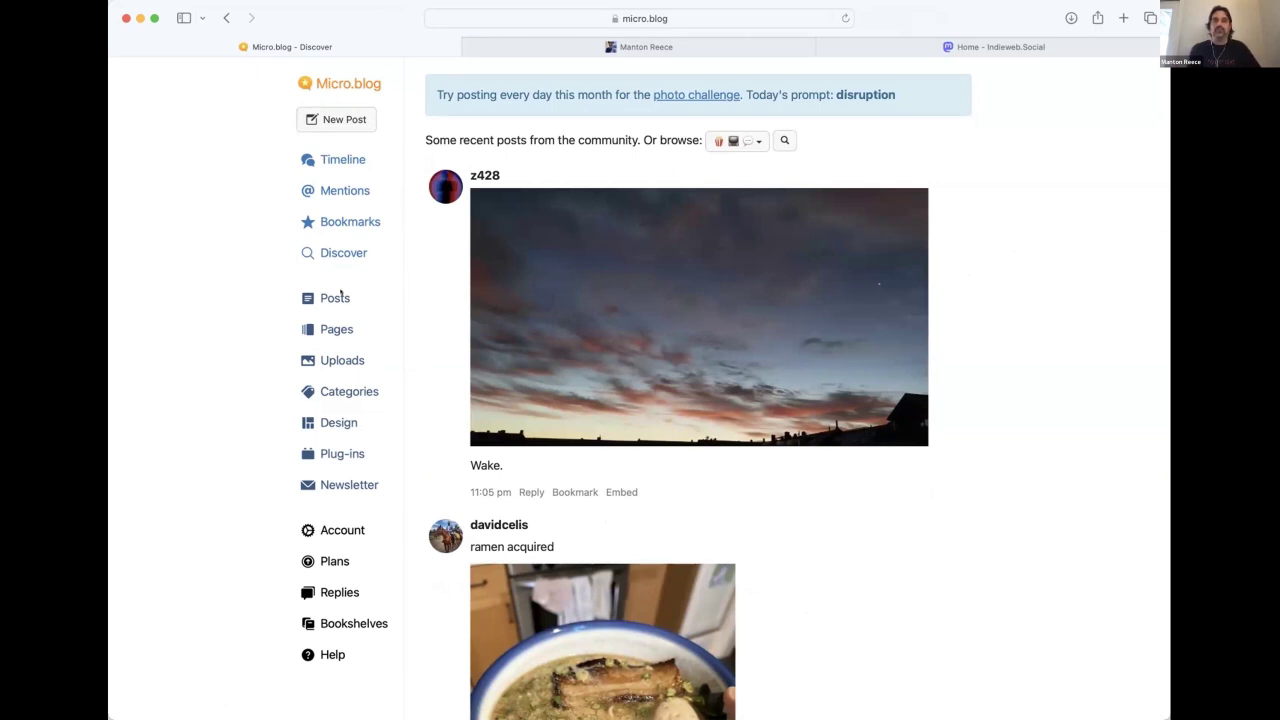
Tour Posts, Pages and Uploads, then open Design showing the Marfa theme and Hugo 0.91.
click(340, 294)
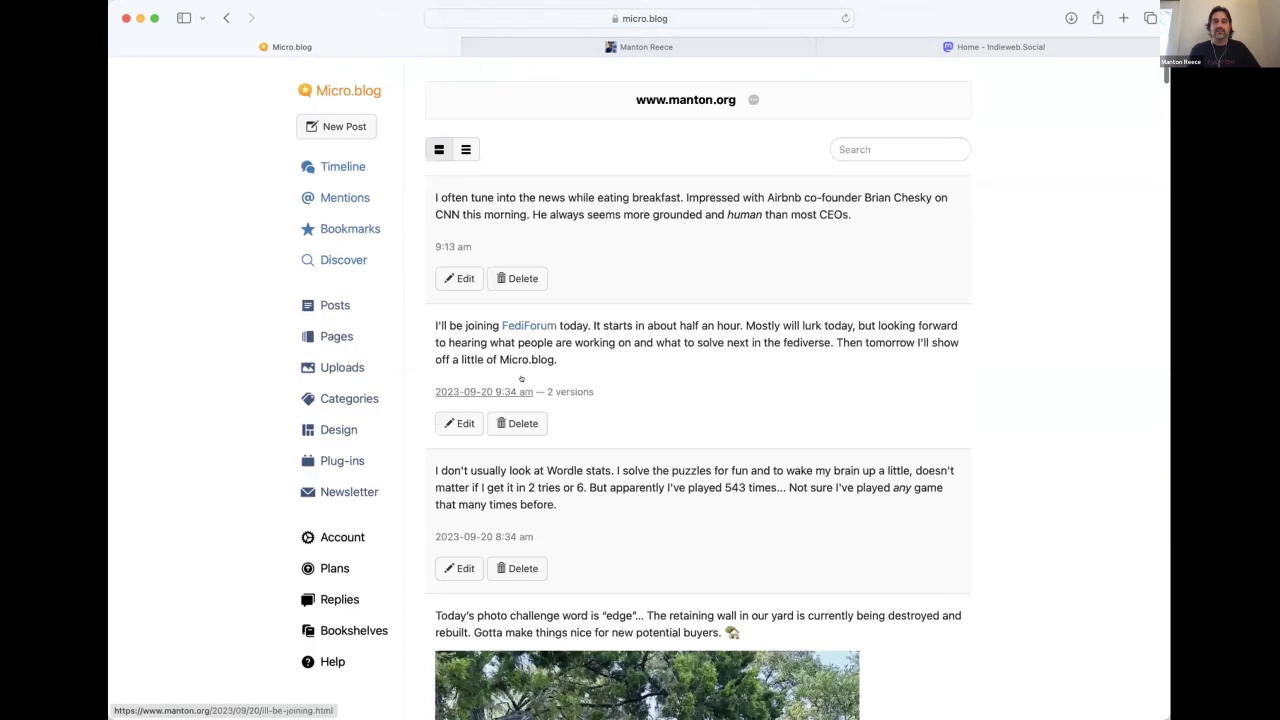
click(332, 333)
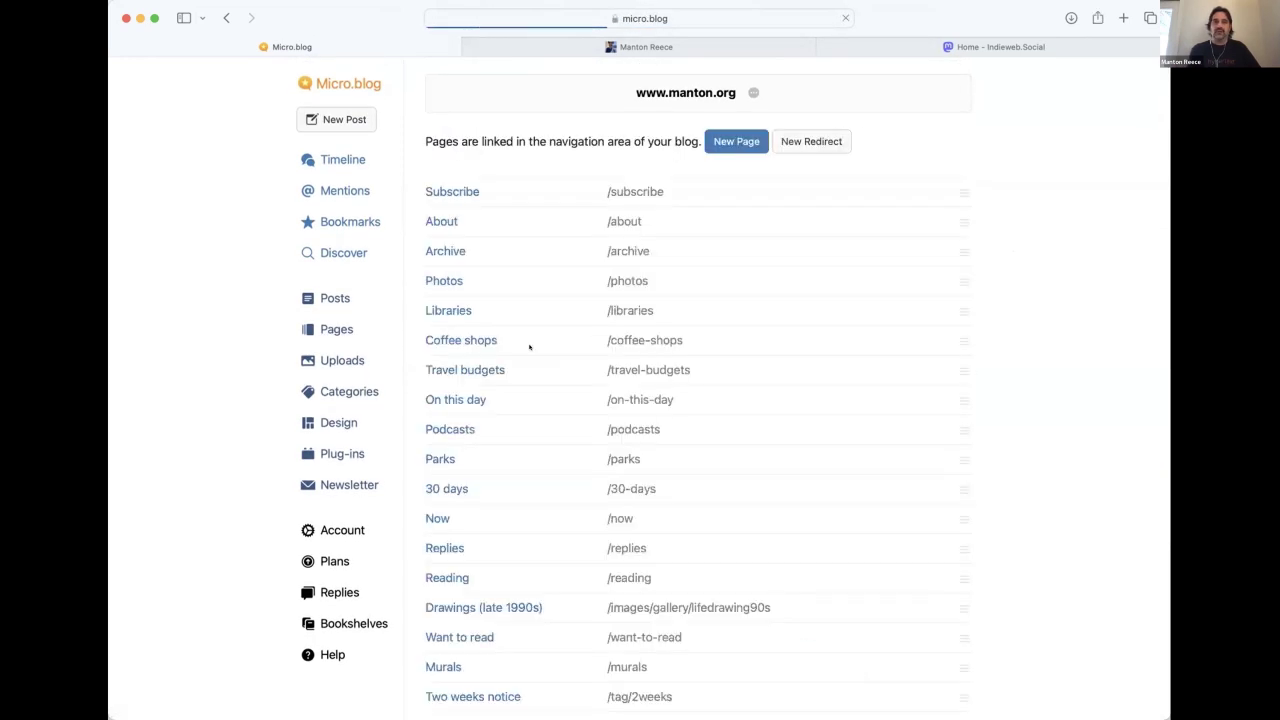
scroll(530, 346, down, 5)
scroll(530, 346, up, 5)
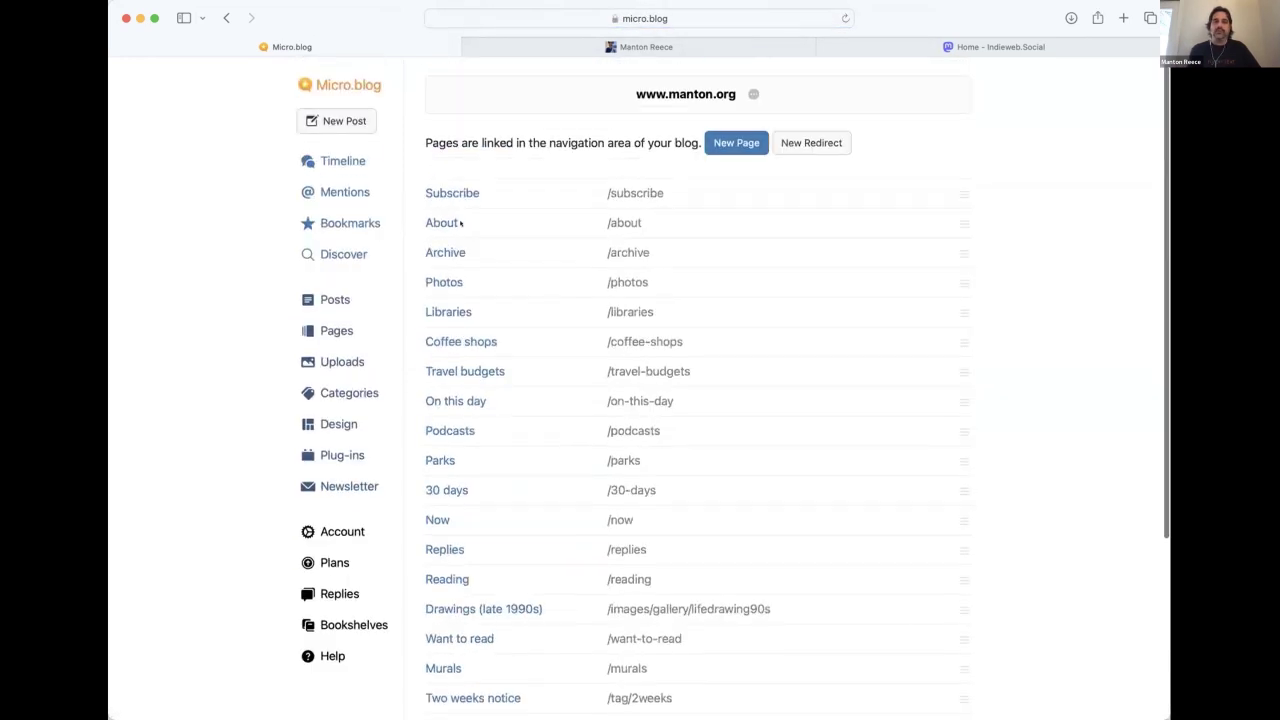
click(350, 358)
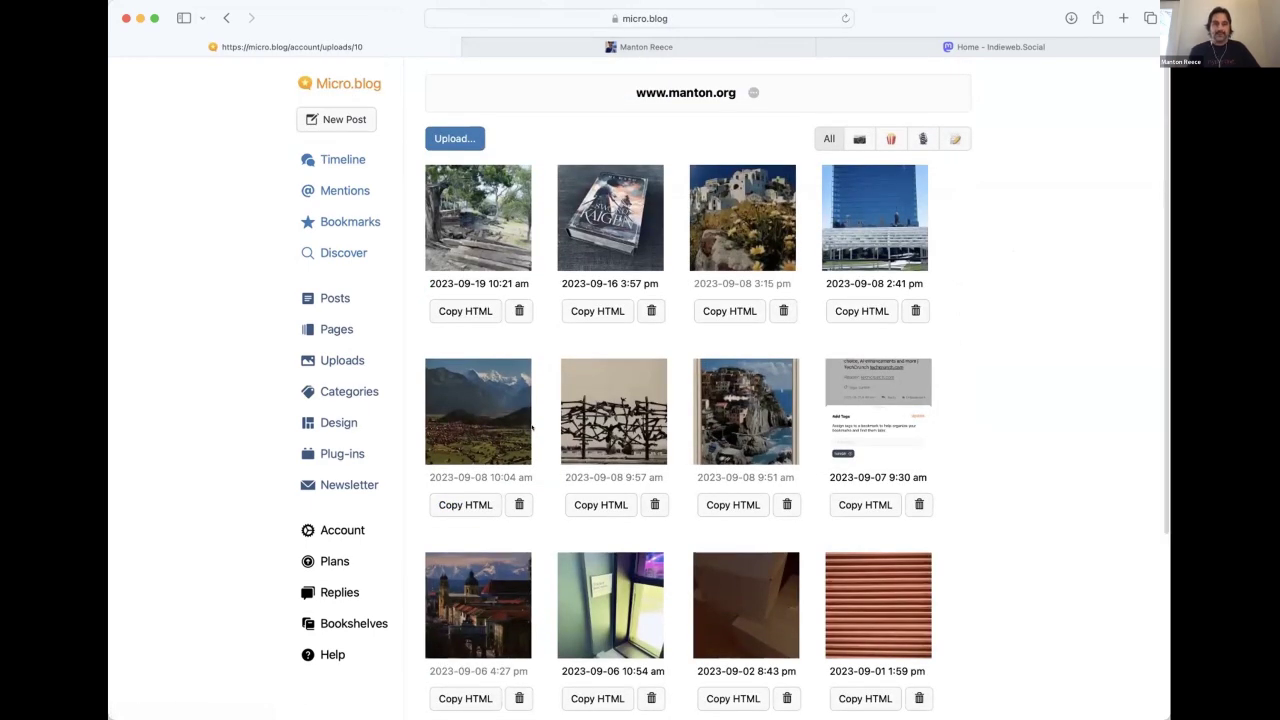
click(350, 424)
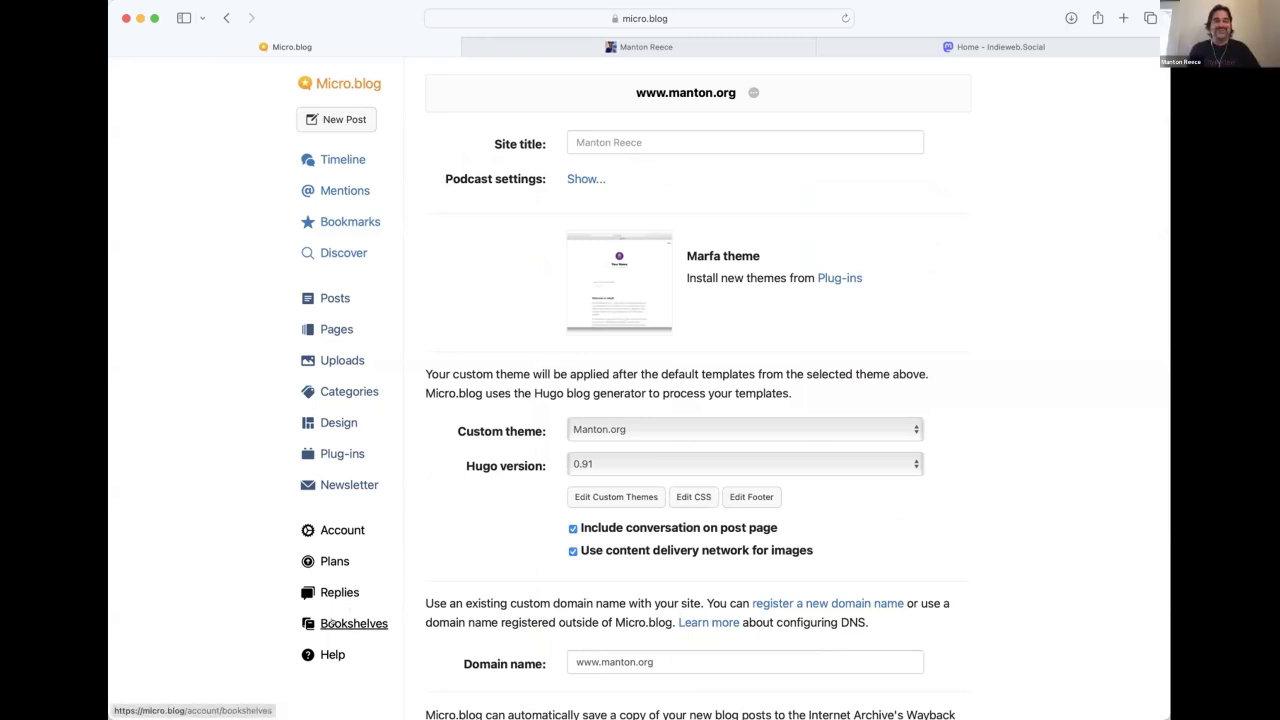
Open Bookshelves and list the four Currently reading books, starting with Cloud Cuckoo Land.
click(330, 623)
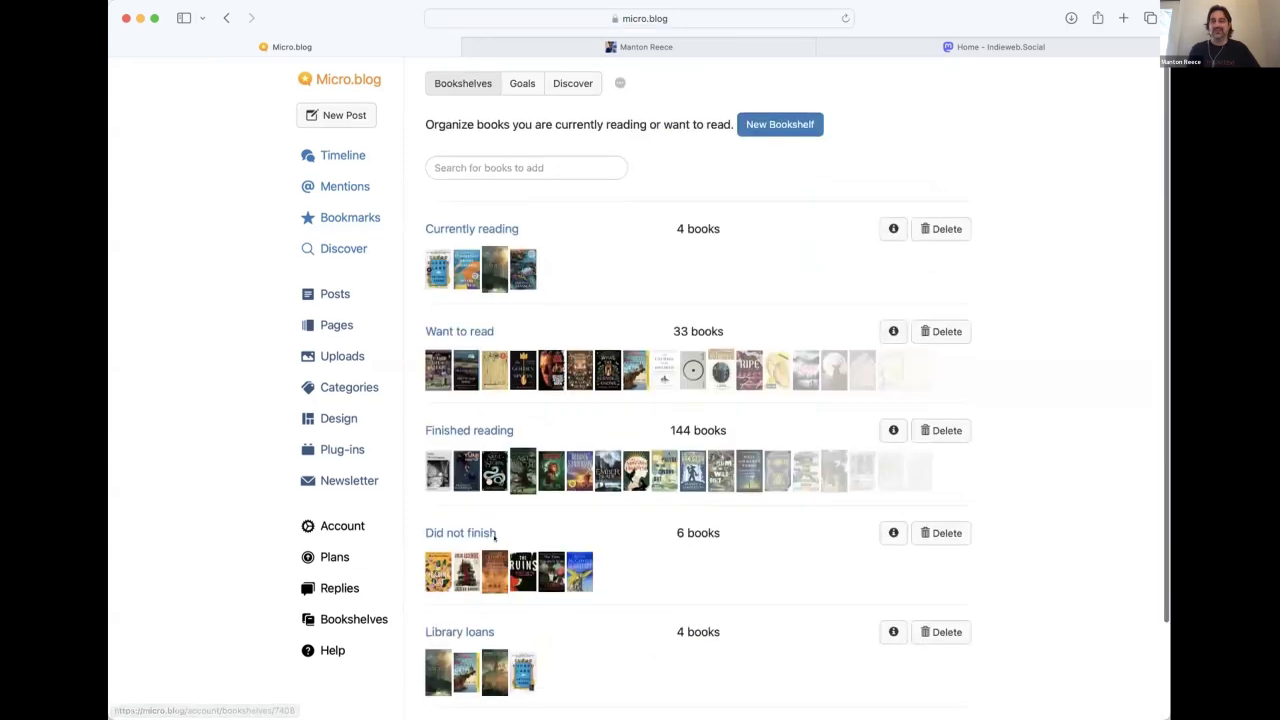
scroll(494, 537, down, 2)
scroll(488, 400, up, 2)
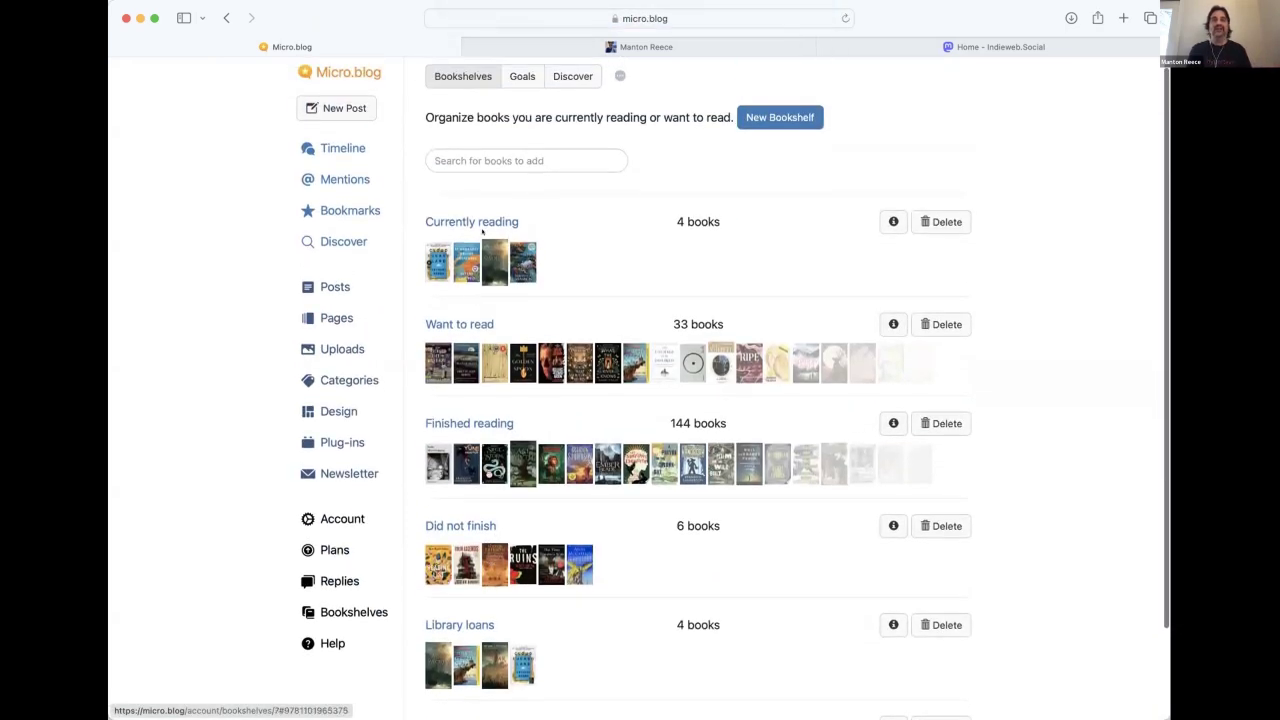
click(481, 224)
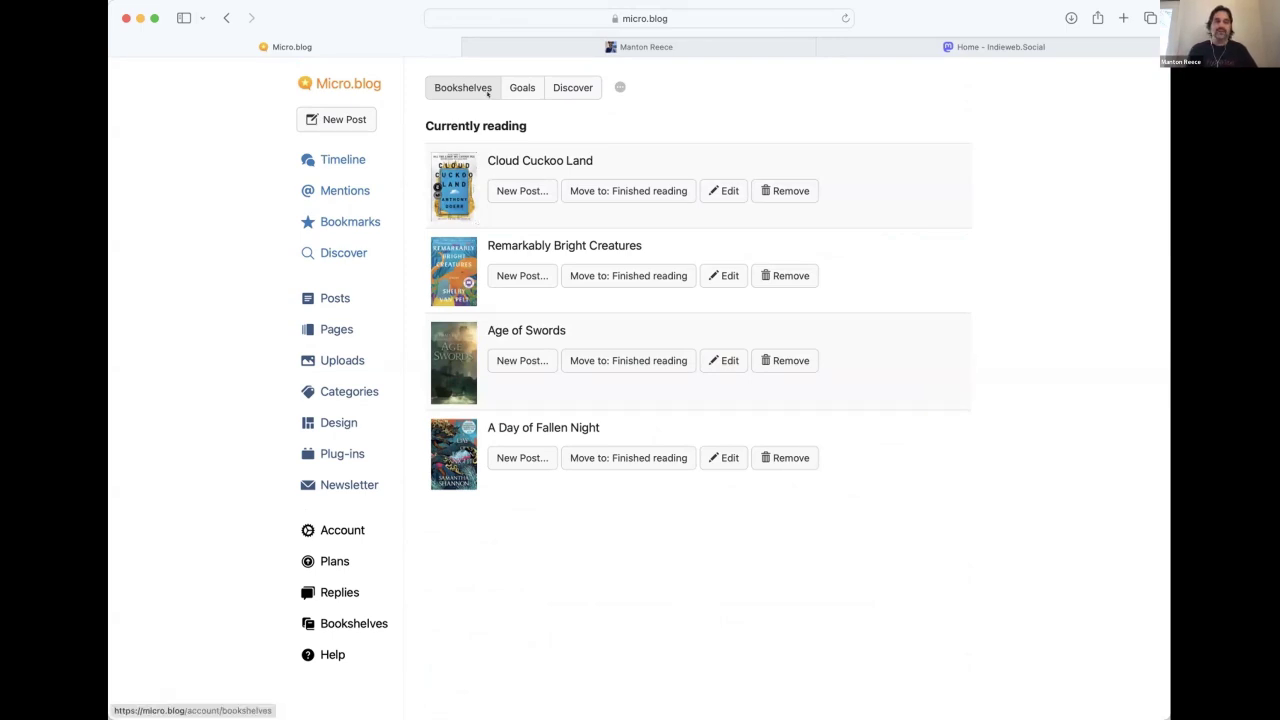
Switch to the published manton.org blog, scroll through it and view its photo grid.
click(520, 41)
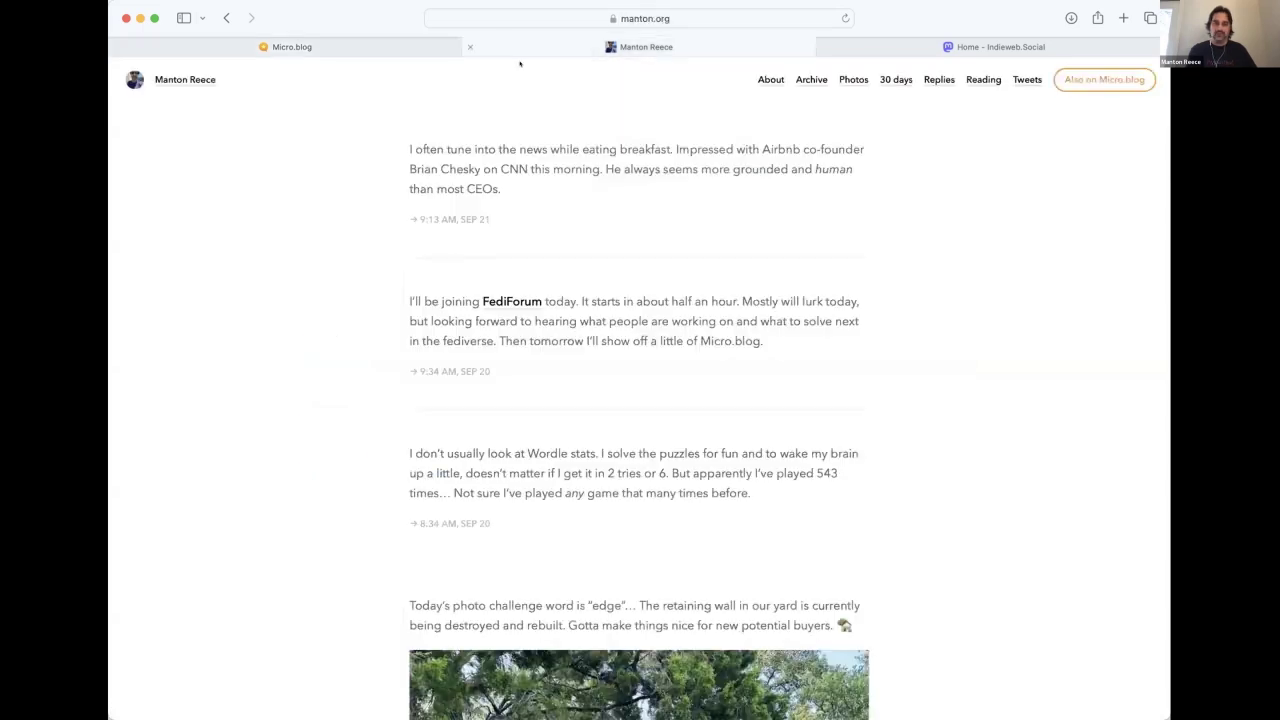
scroll(498, 368, down, 4)
scroll(498, 368, up, 4)
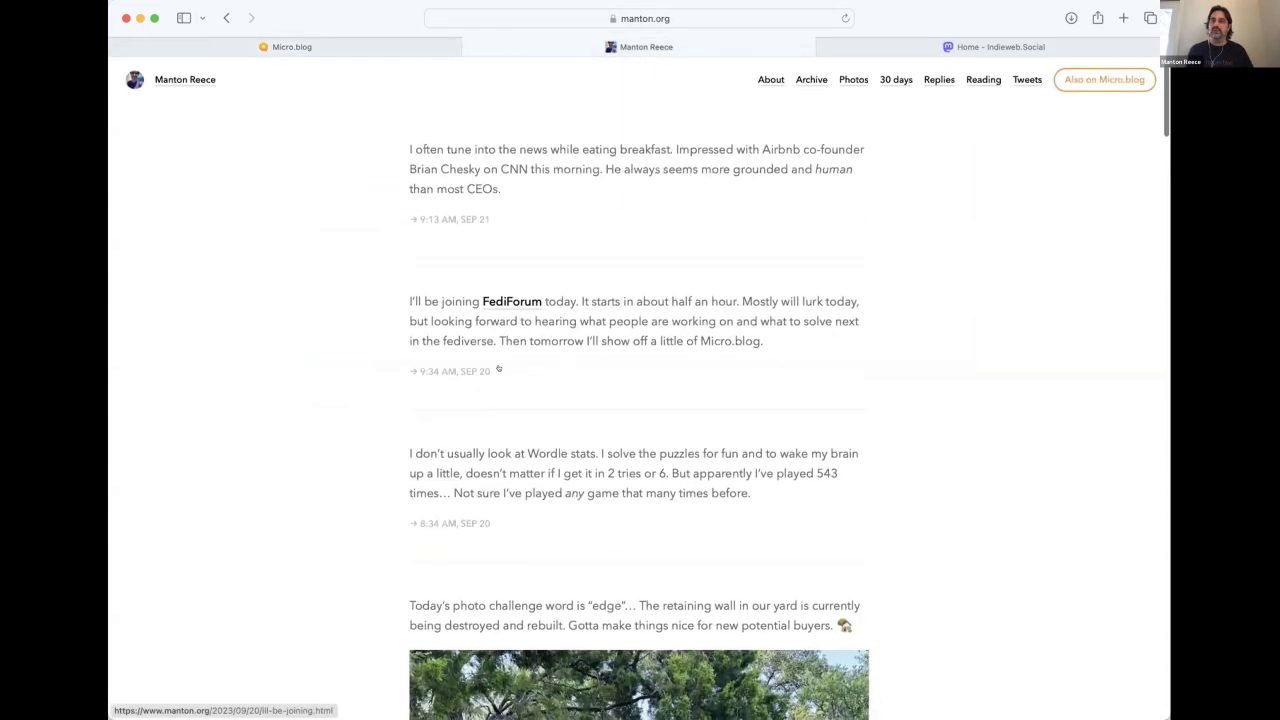
scroll(498, 368, down, 10)
scroll(498, 368, down, 15)
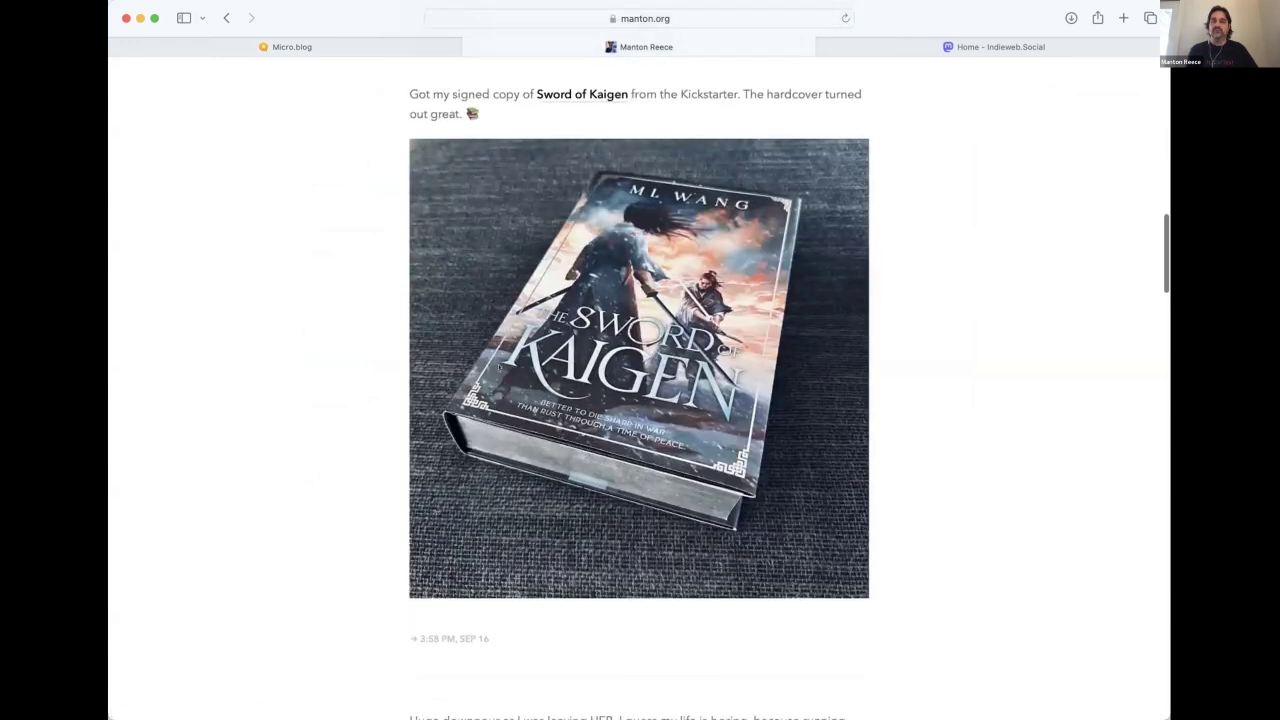
scroll(498, 368, up, 20)
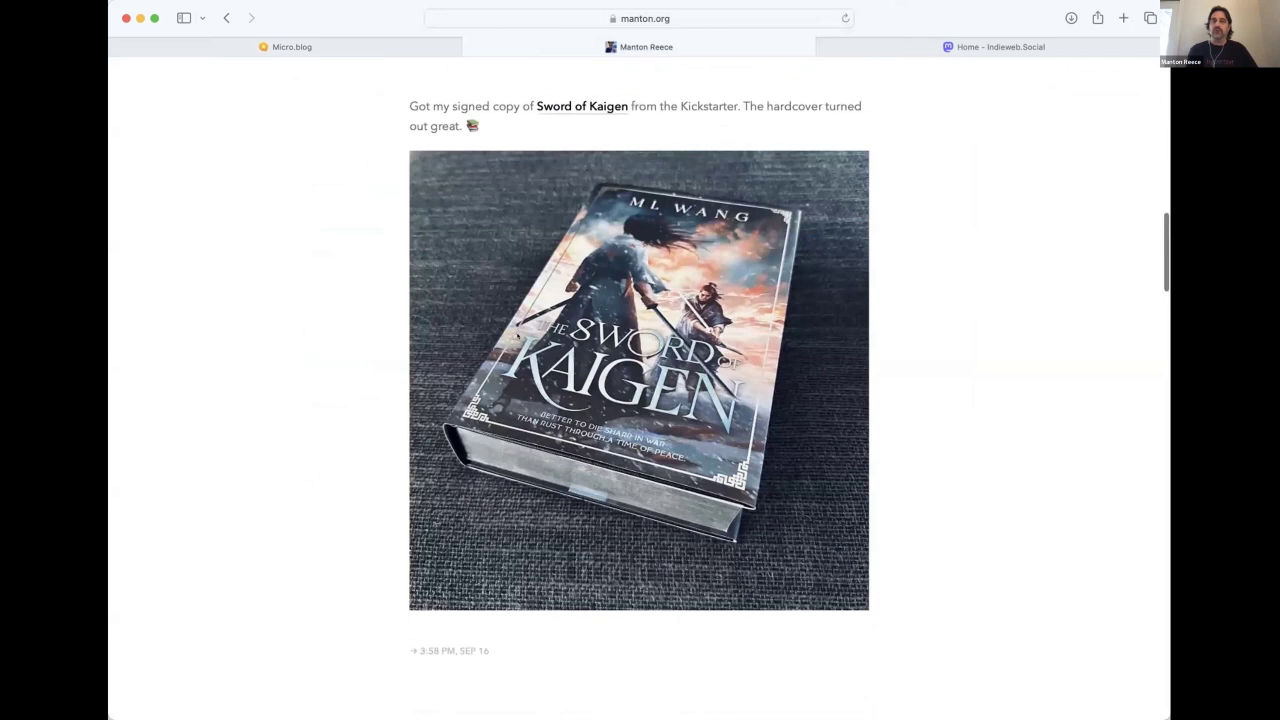
click(852, 80)
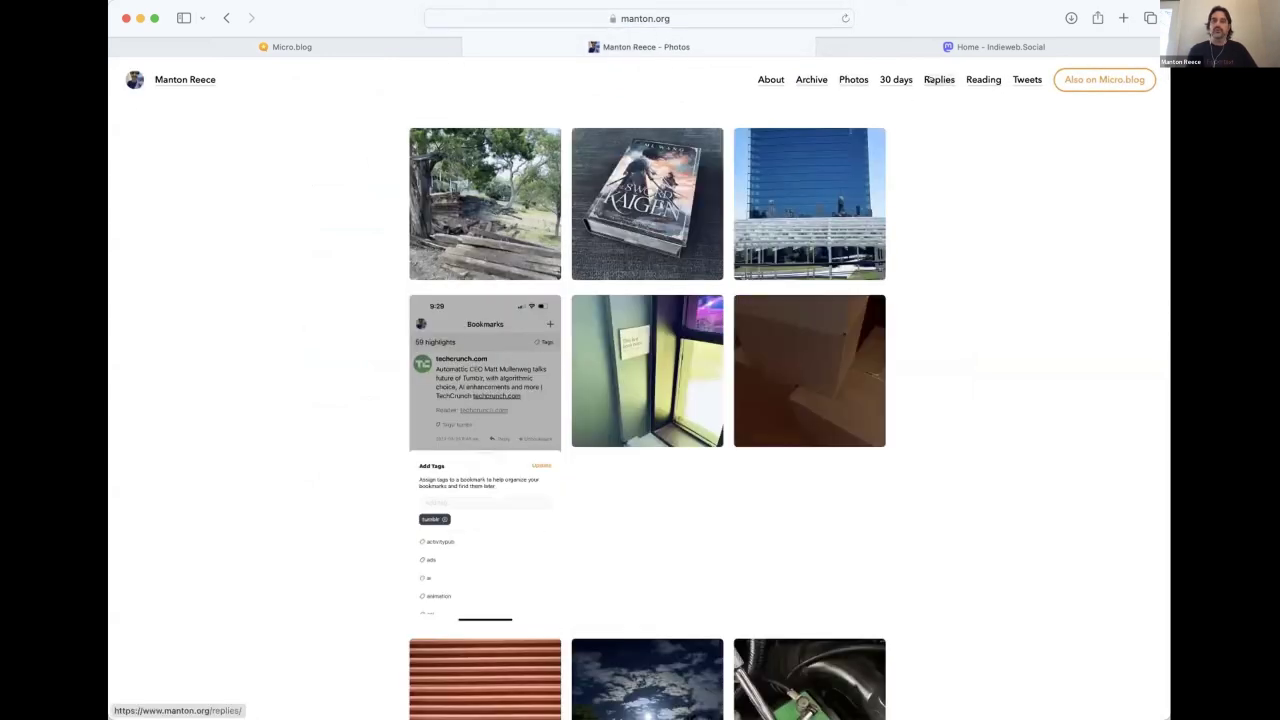
Glance at recent Replies, then browse the 2006–2012 Tweets archive.
click(939, 80)
scroll(724, 549, down, 3)
scroll(724, 549, up, 3)
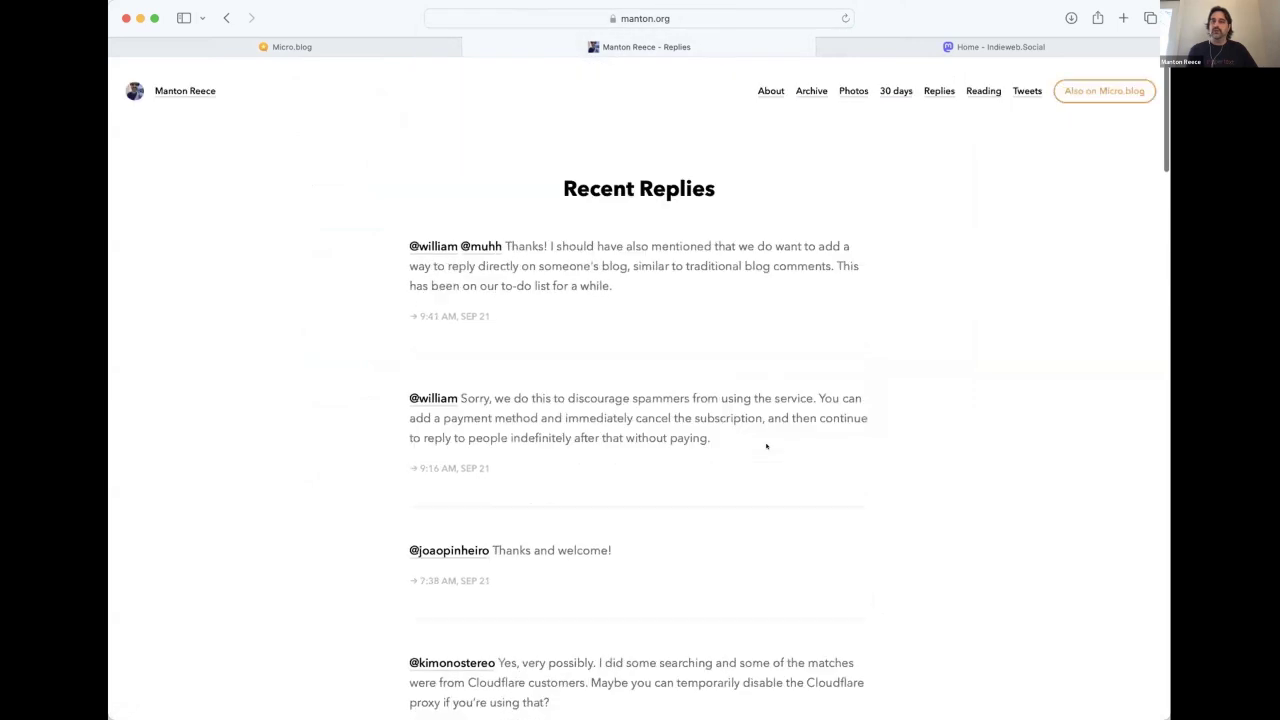
click(1020, 80)
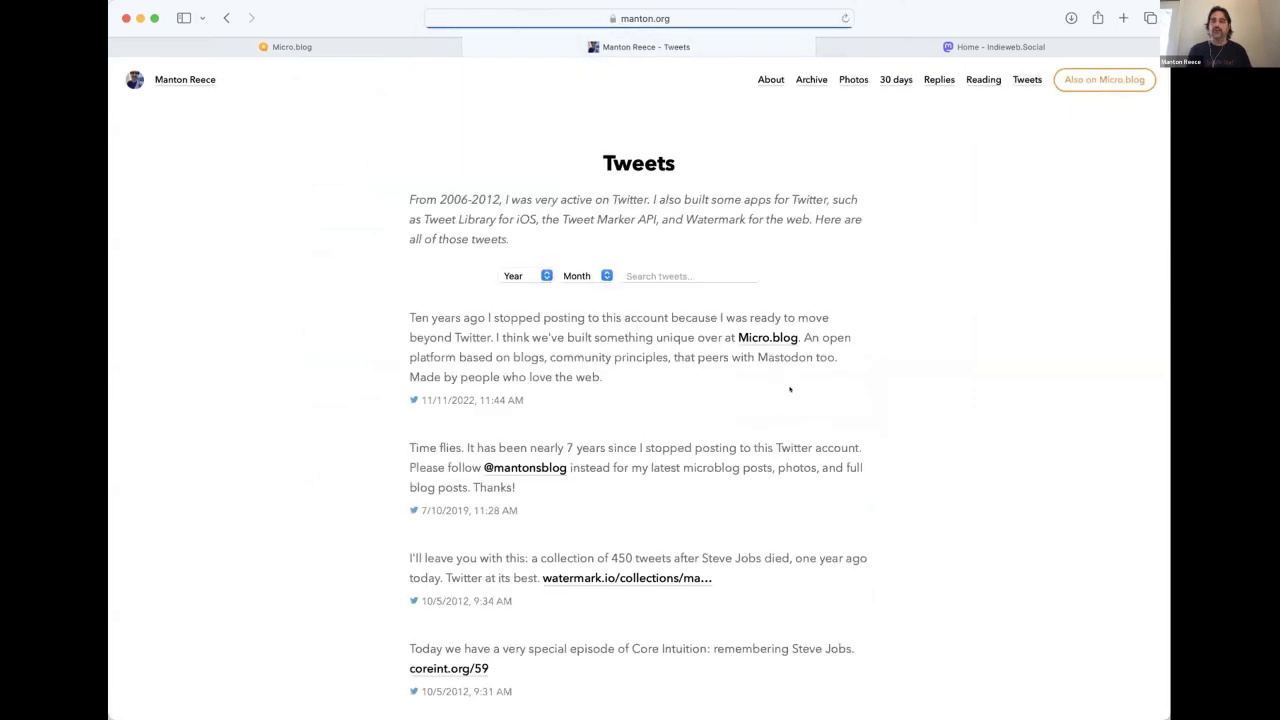
scroll(790, 390, down, 1)
scroll(790, 390, up, 1)
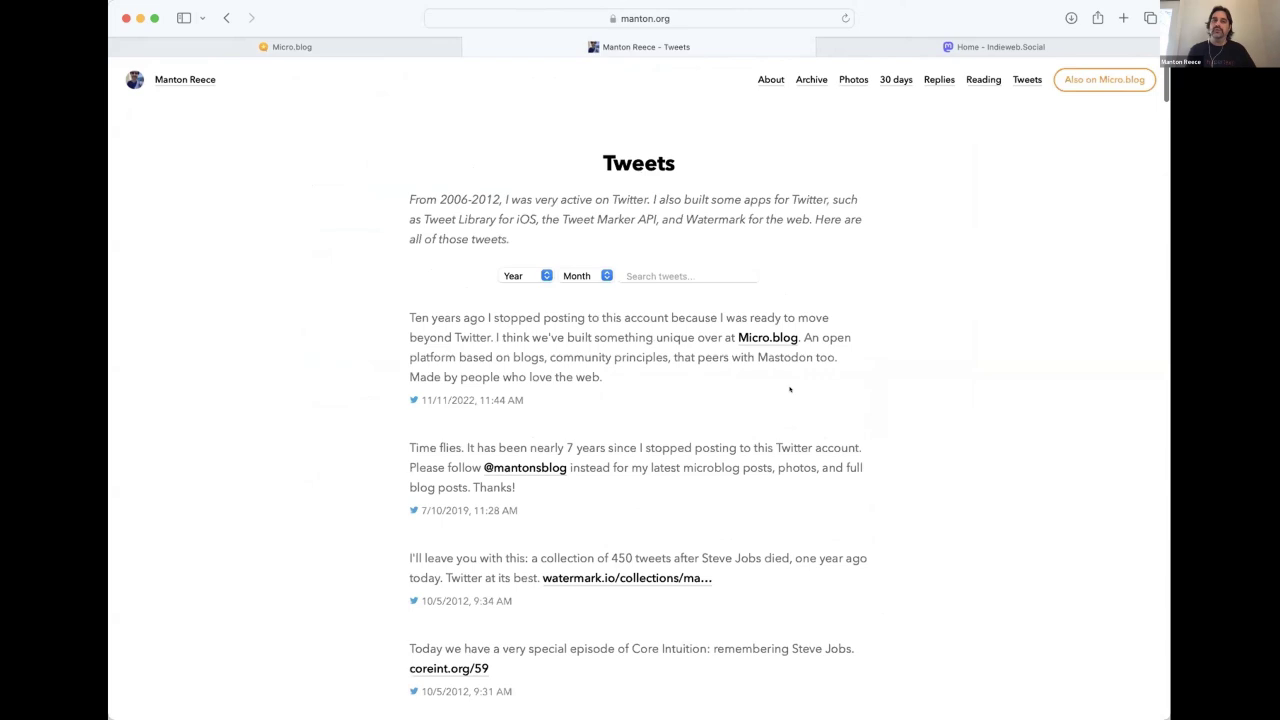
scroll(790, 390, down, 1)
scroll(790, 390, up, 1)
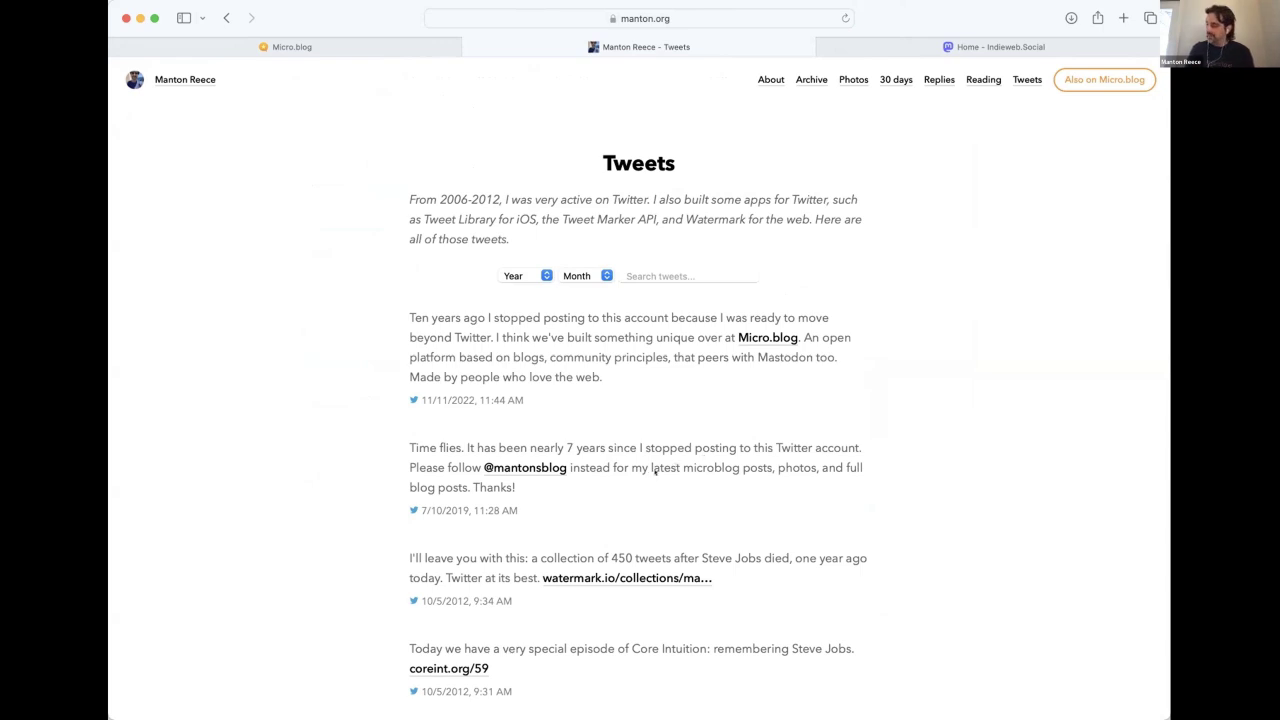
On the Indieweb.Social Mastodon tab, search for the blog's fediverse handle.
click(990, 47)
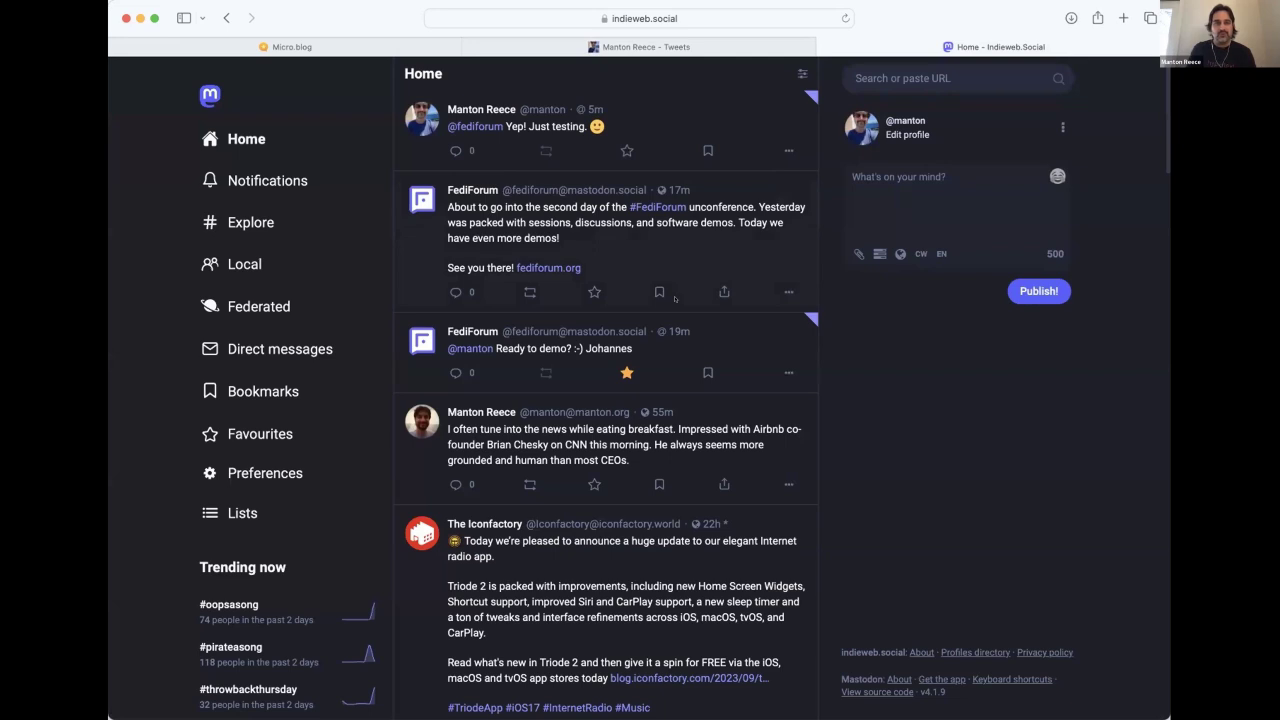
click(958, 73)
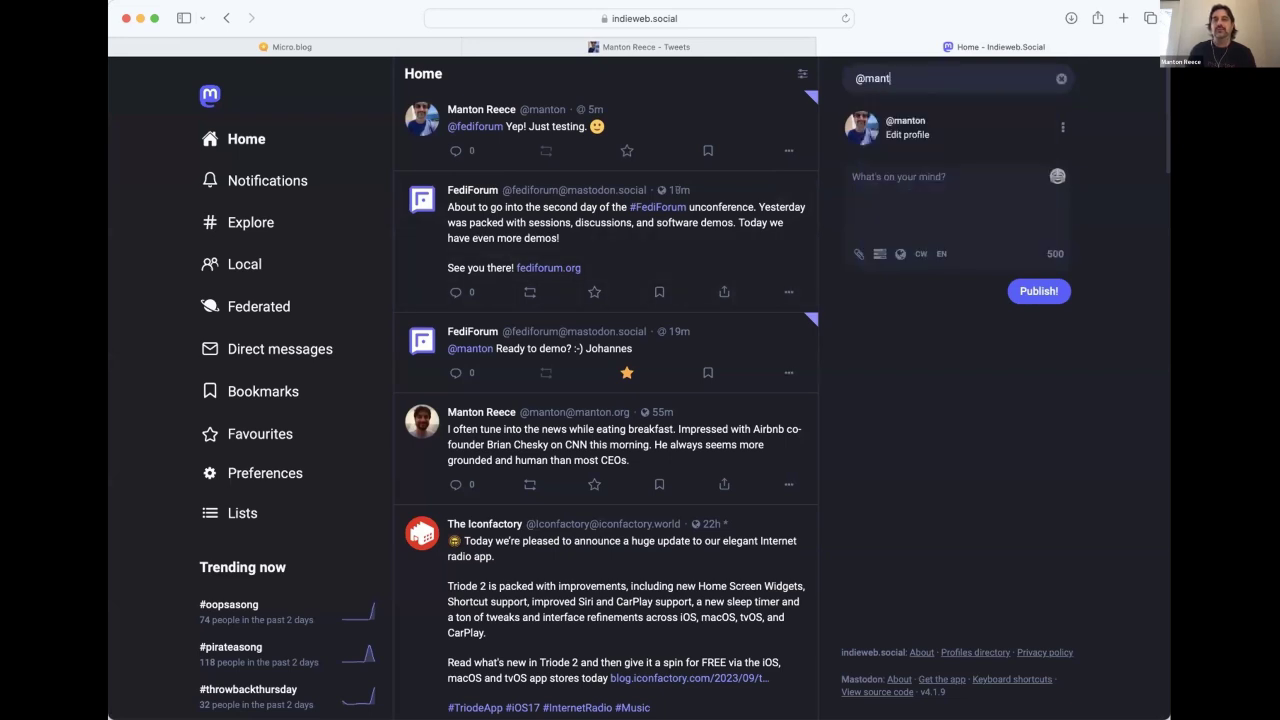
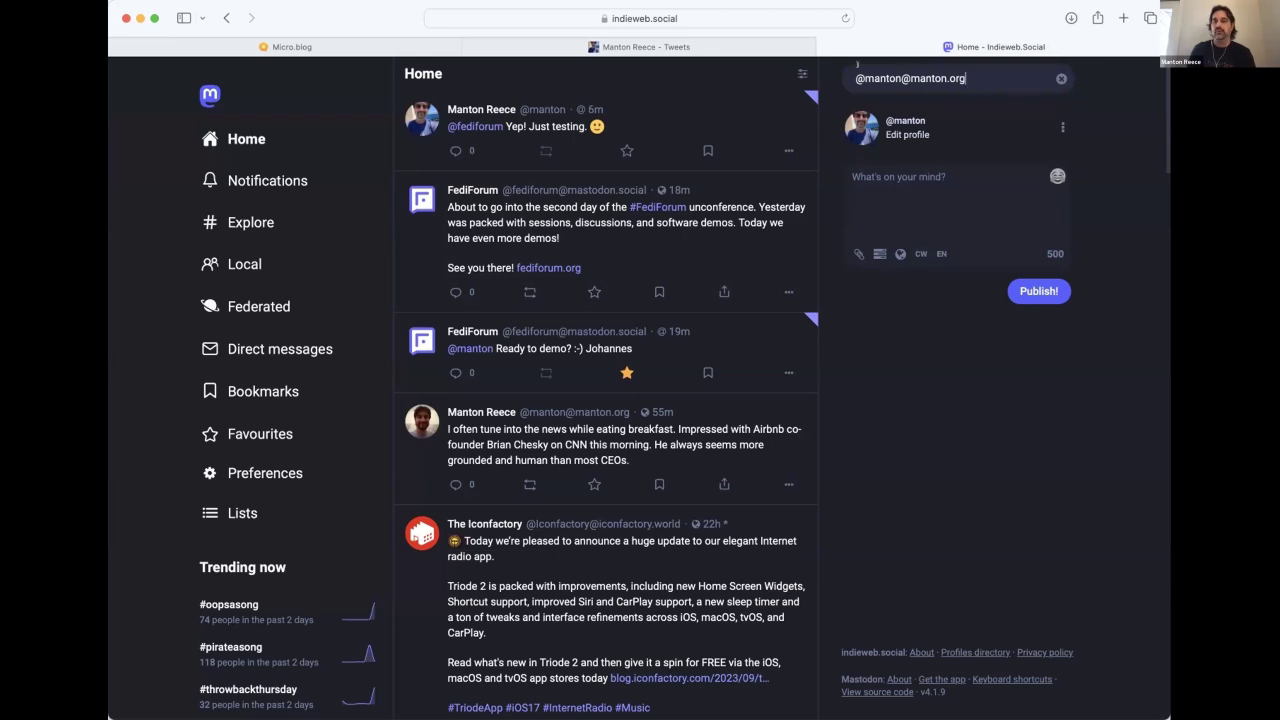
drag(865, 78, 896, 78)
click(889, 78)
key(super+a)
click(970, 72)
key(Return)
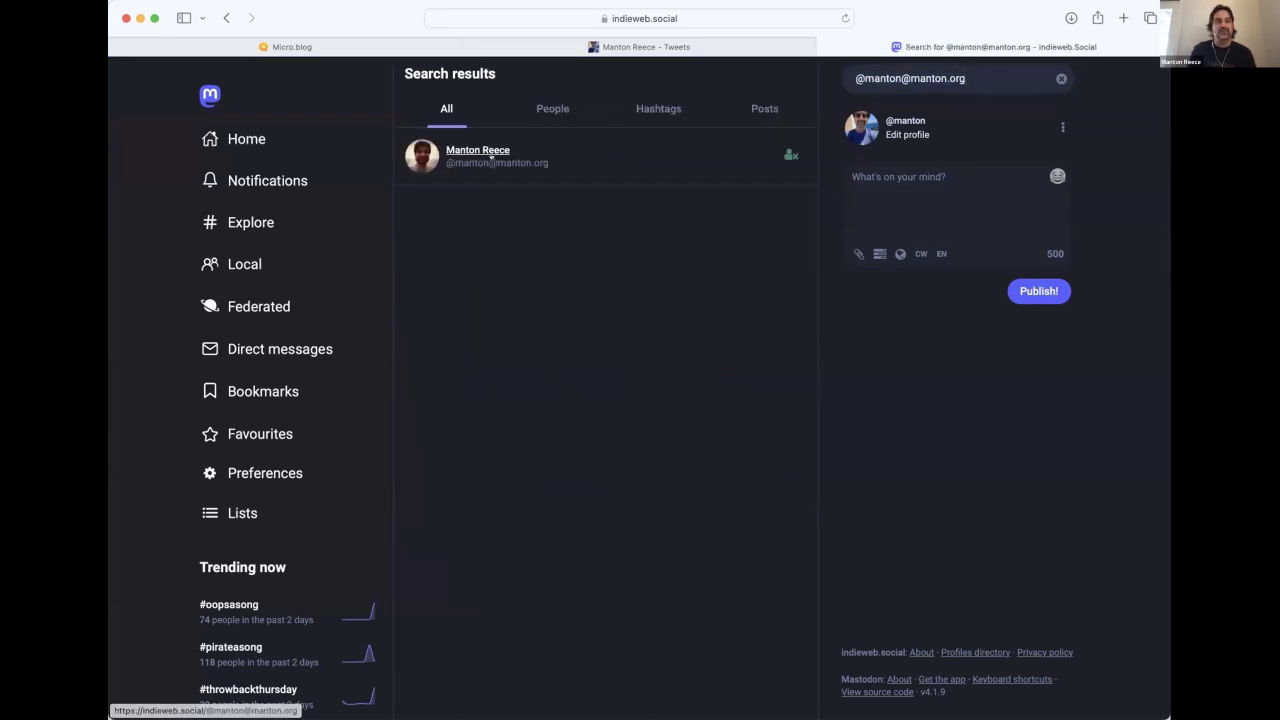
Open the manton.org account's profile and scroll through its recent Micro.blog photo posts.
click(421, 157)
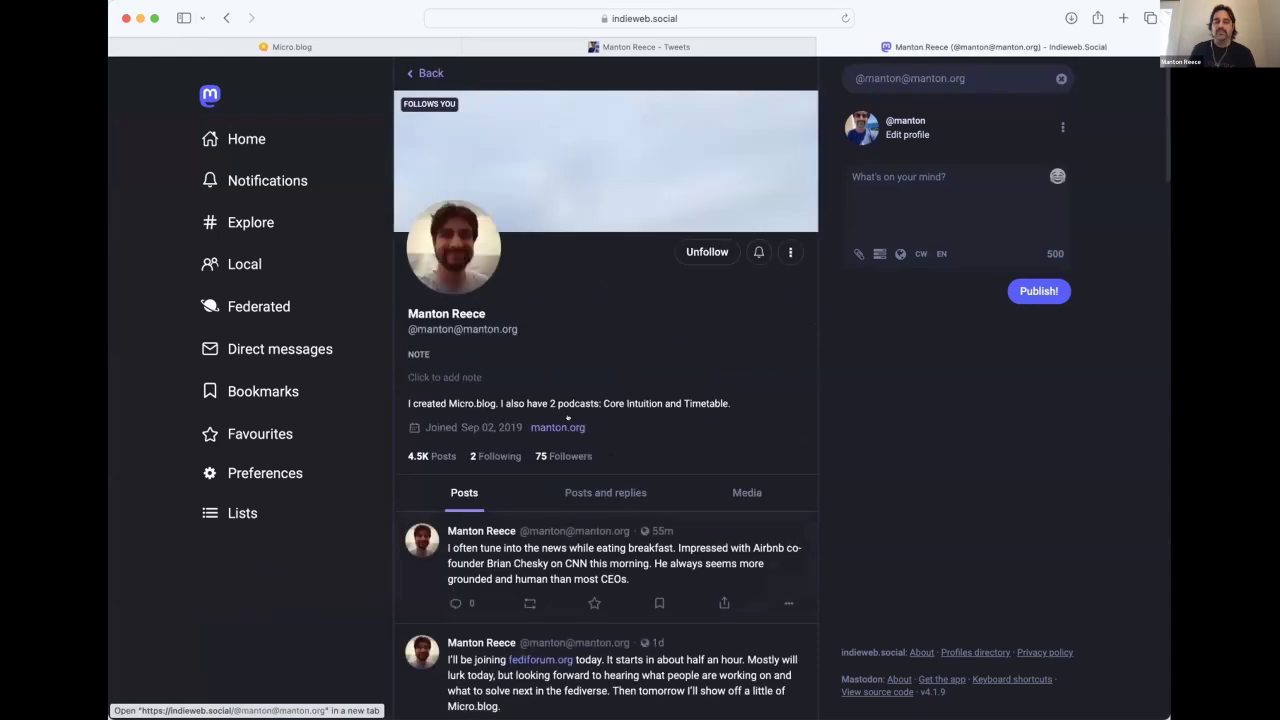
scroll(611, 474, down, 3)
scroll(611, 474, down, 5)
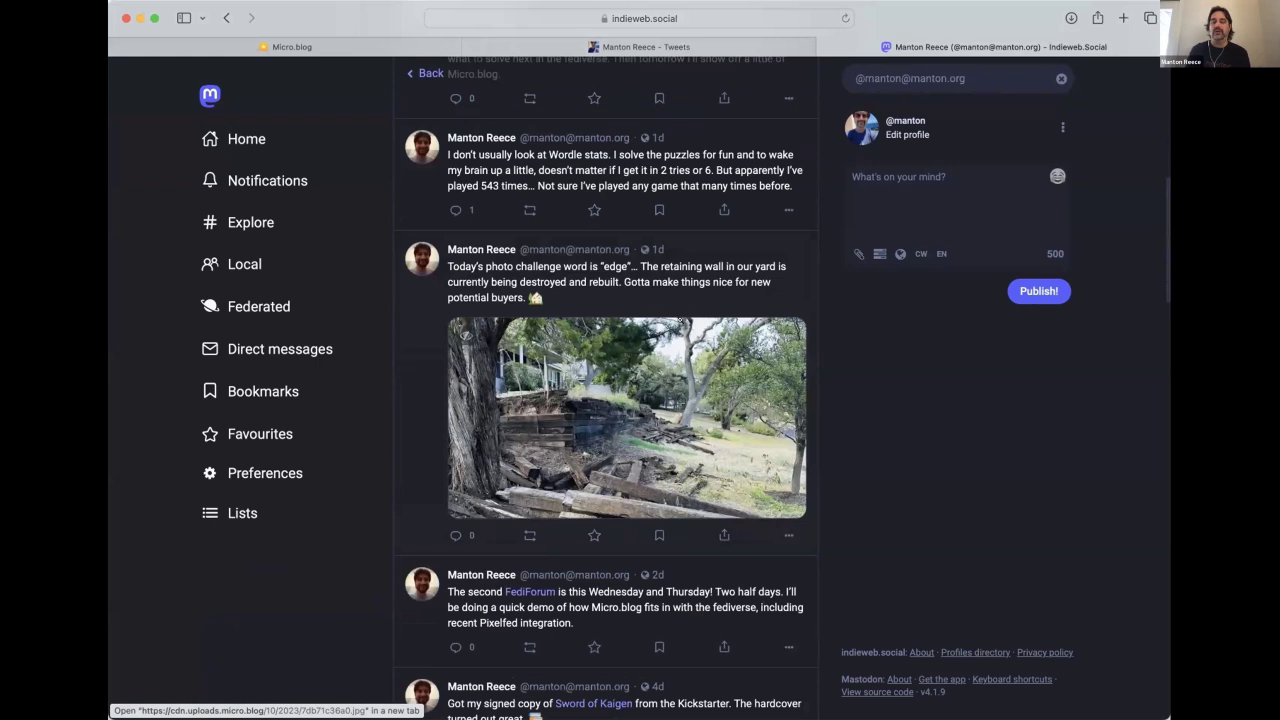
scroll(686, 322, up, 1)
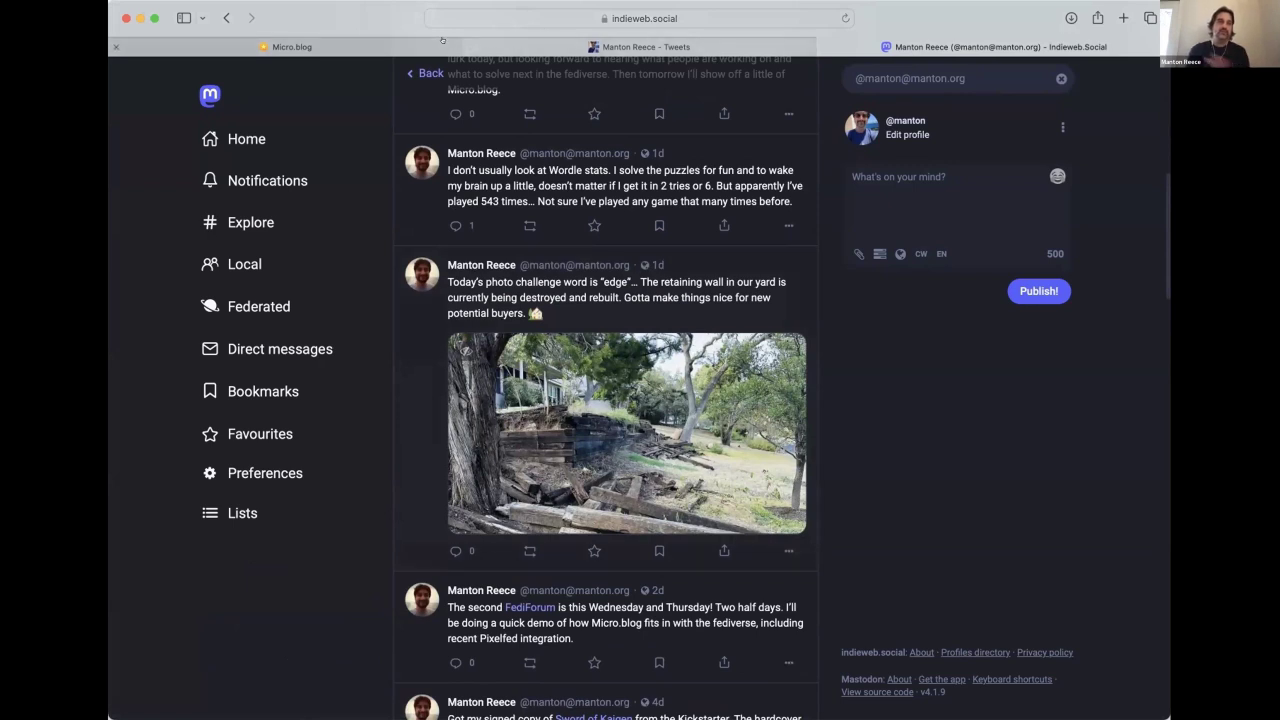
Back in Micro.blog, open Account, then Edit Sources & Cross-posting for the manton.org feed.
mouse_move(300, 44)
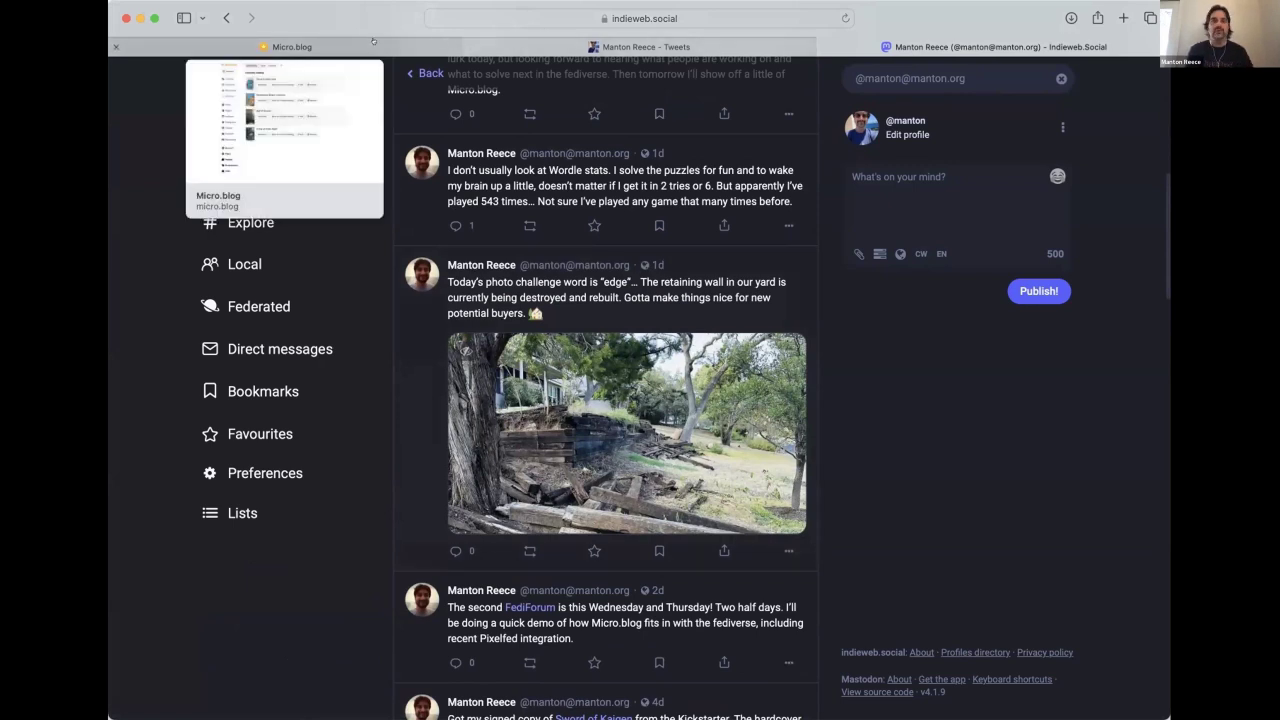
click(305, 41)
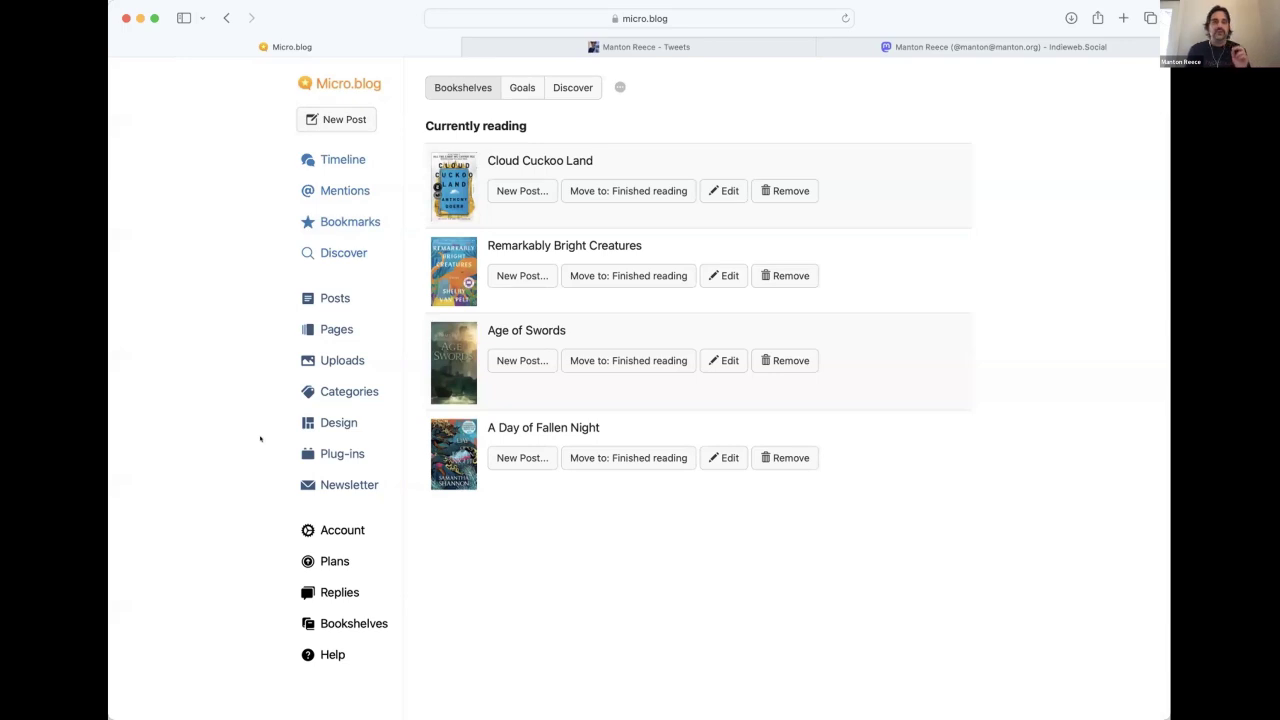
click(362, 529)
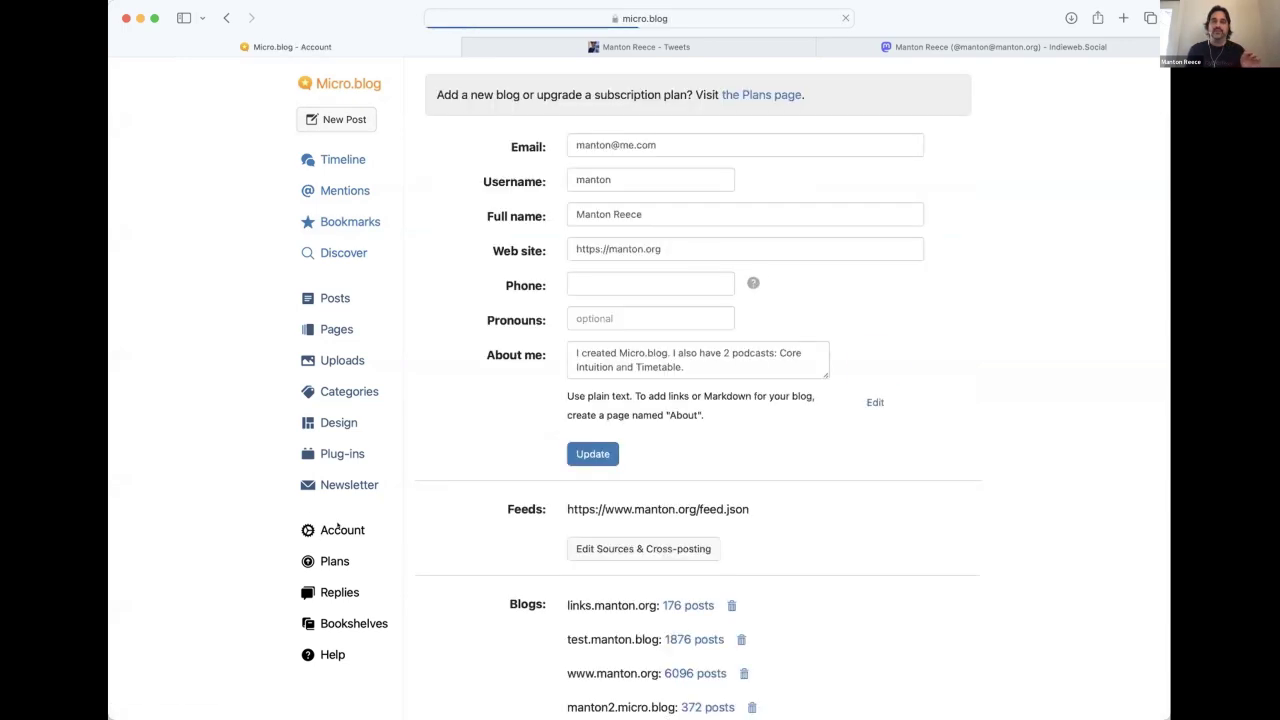
scroll(634, 427, down, 3)
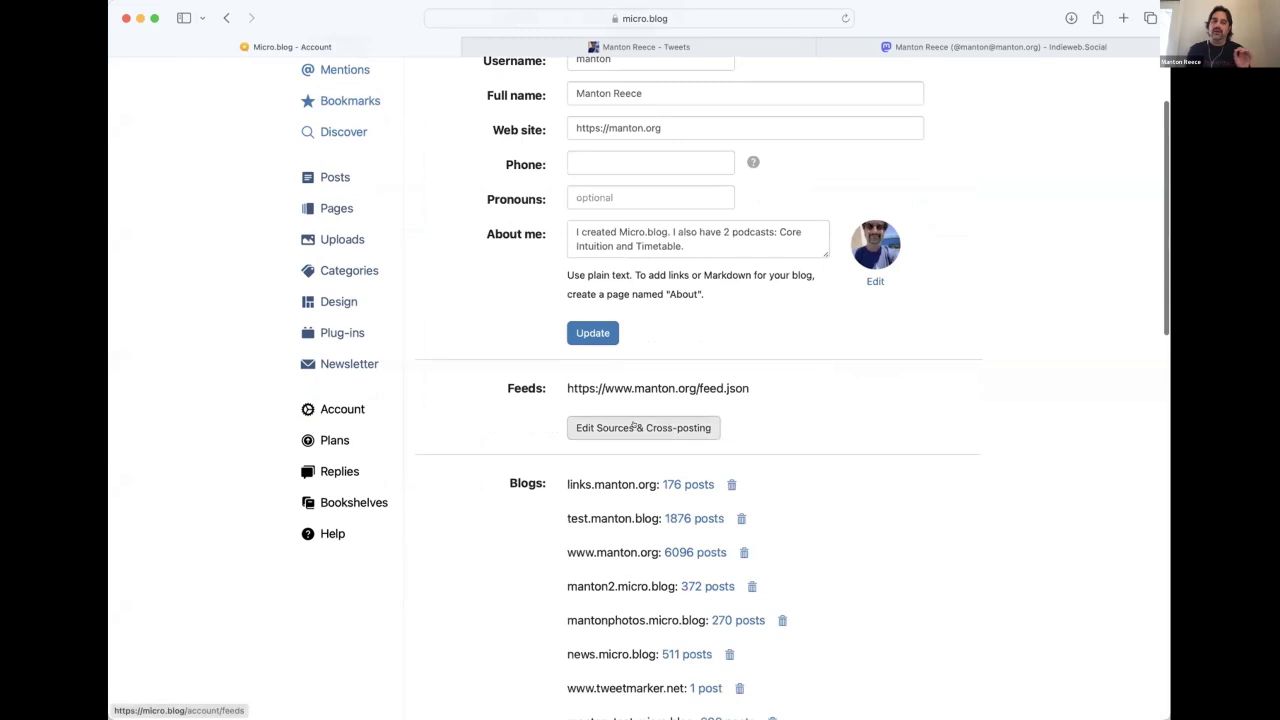
click(634, 427)
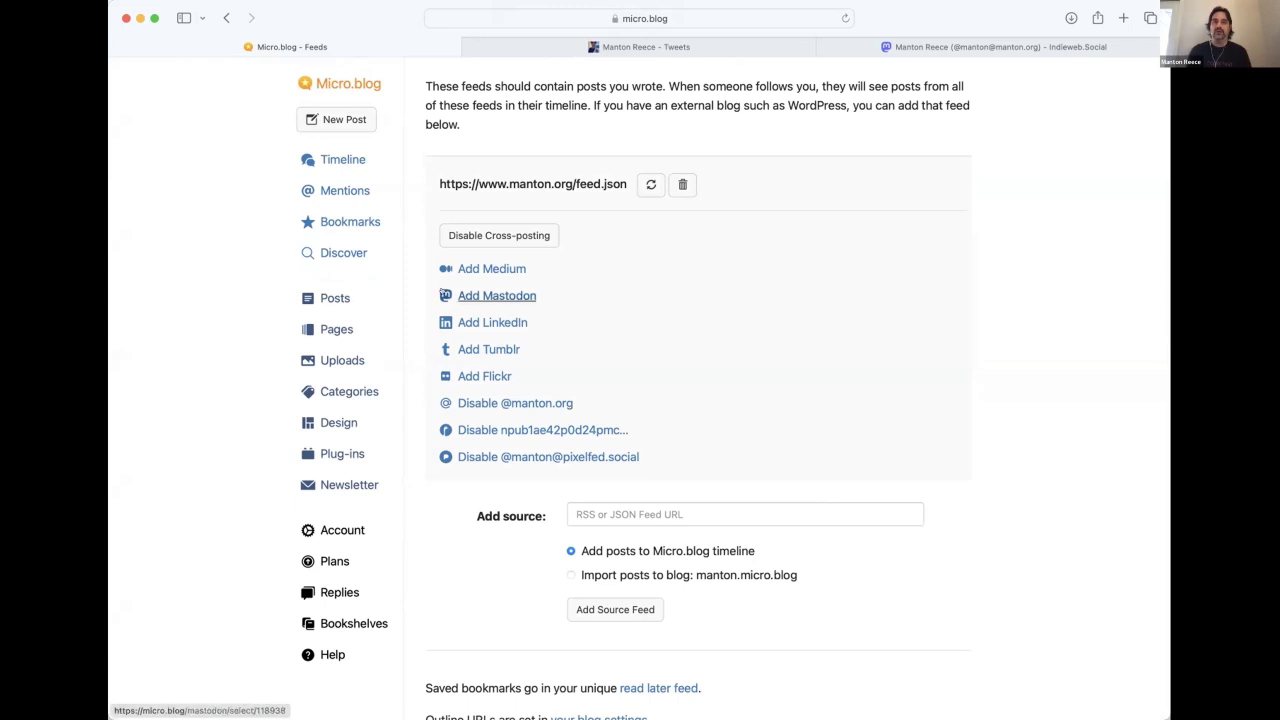
drag(439, 184, 598, 178)
click(596, 176)
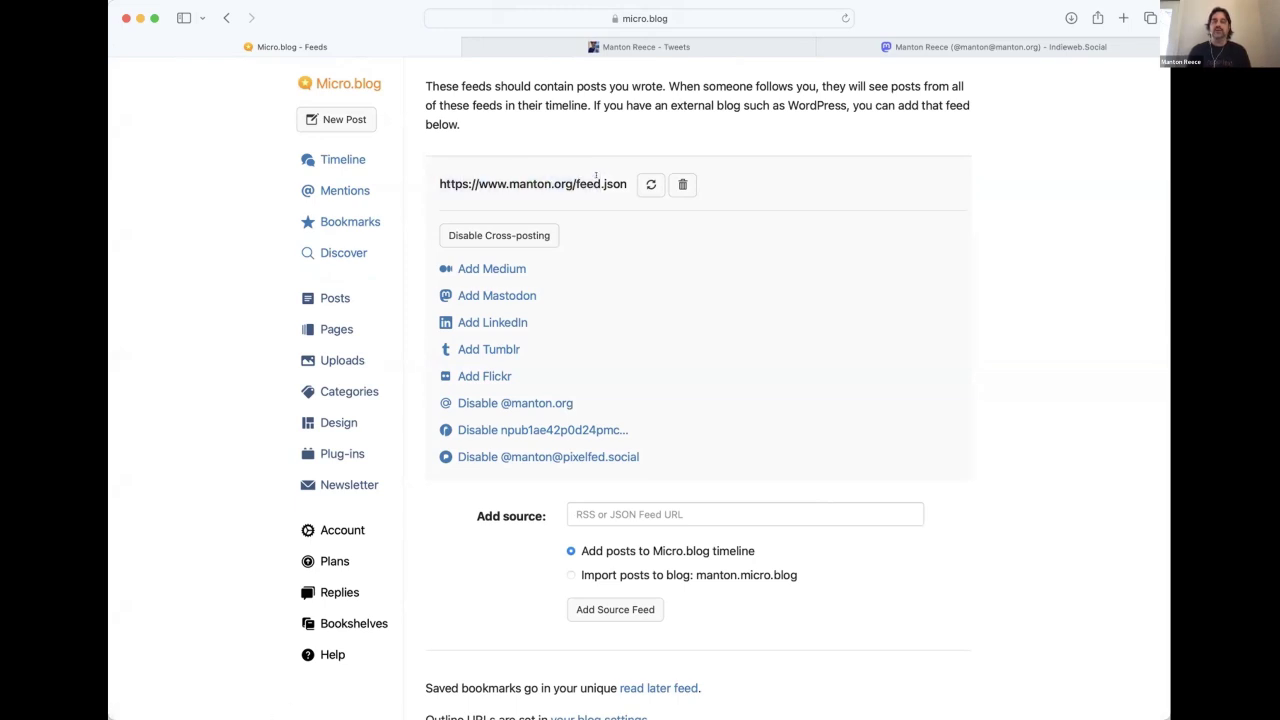